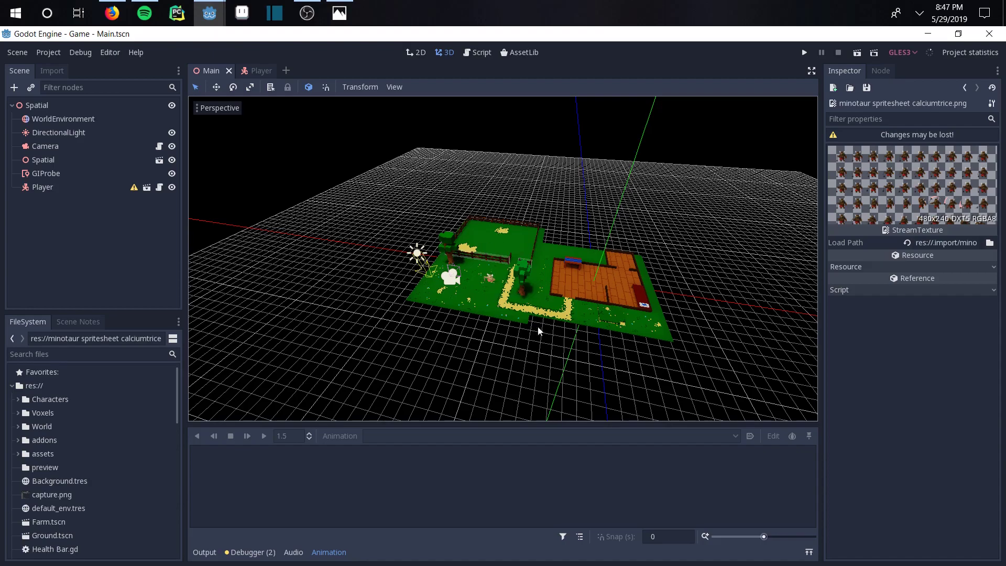
Switch to the Player scene and select its minotaur Sprite3D (Vframes 5, Hframes 10, Frame 29)
click(253, 72)
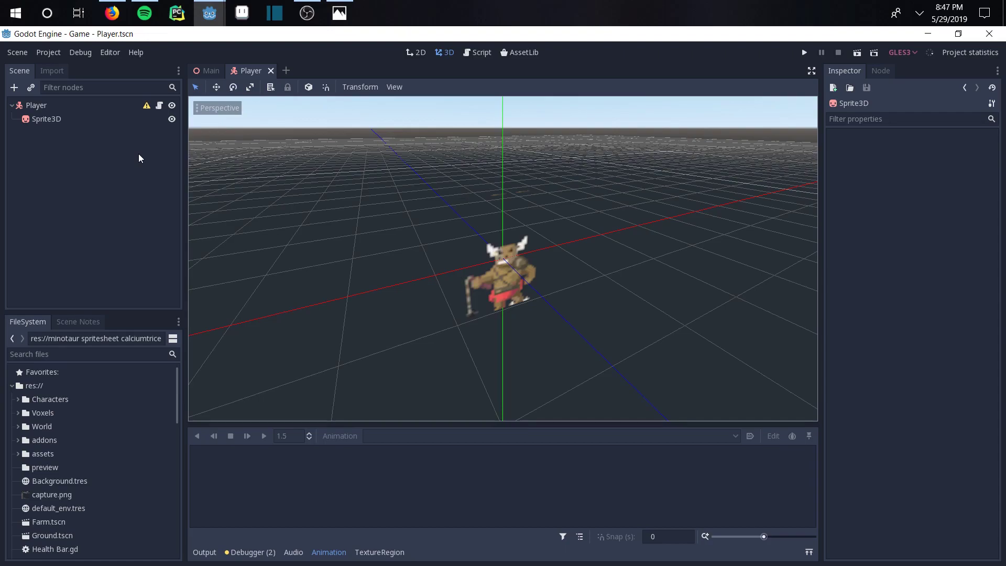
click(101, 120)
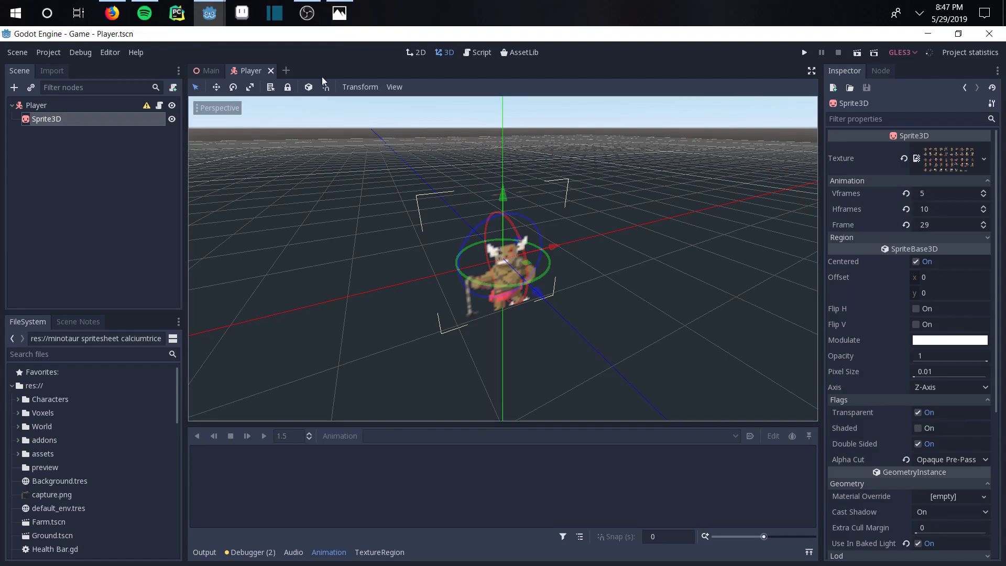
View the calciumtrice.png spritesheet in Photos to see its 5 rows of 10 poses
click(339, 15)
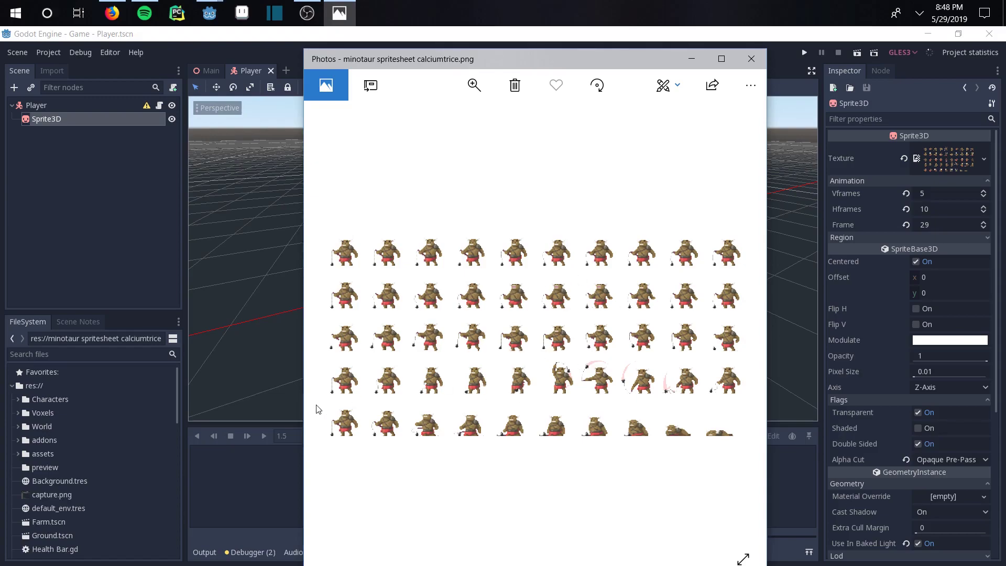
Return to the Godot editor and scroll the FileSystem dock down to the spritesheet file
click(232, 486)
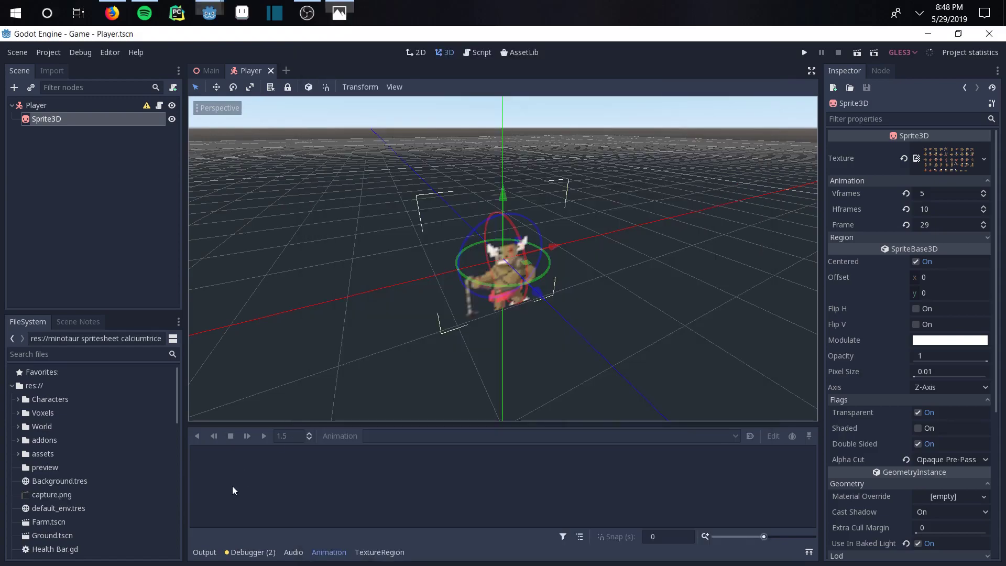
drag(178, 412, 171, 479)
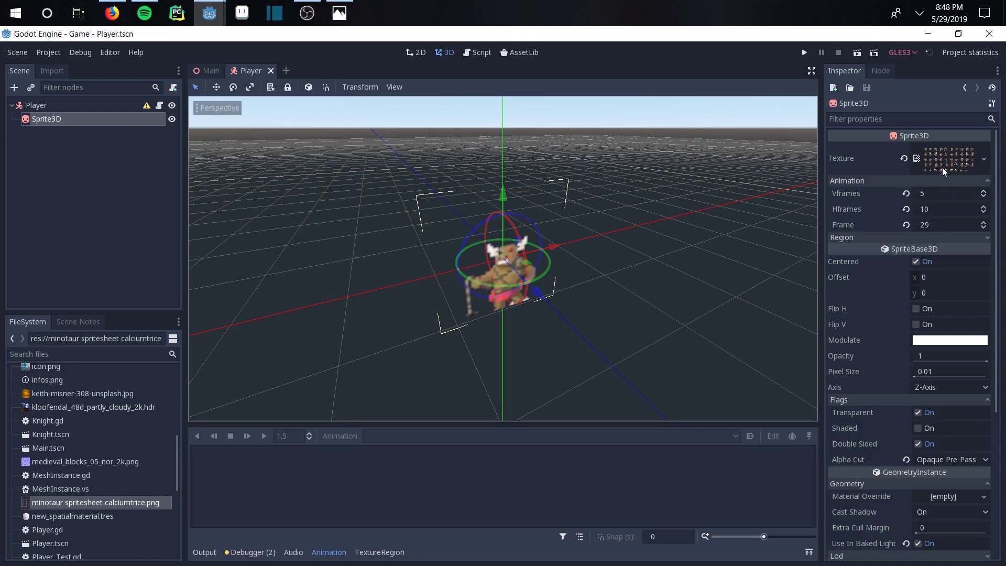
click(938, 192)
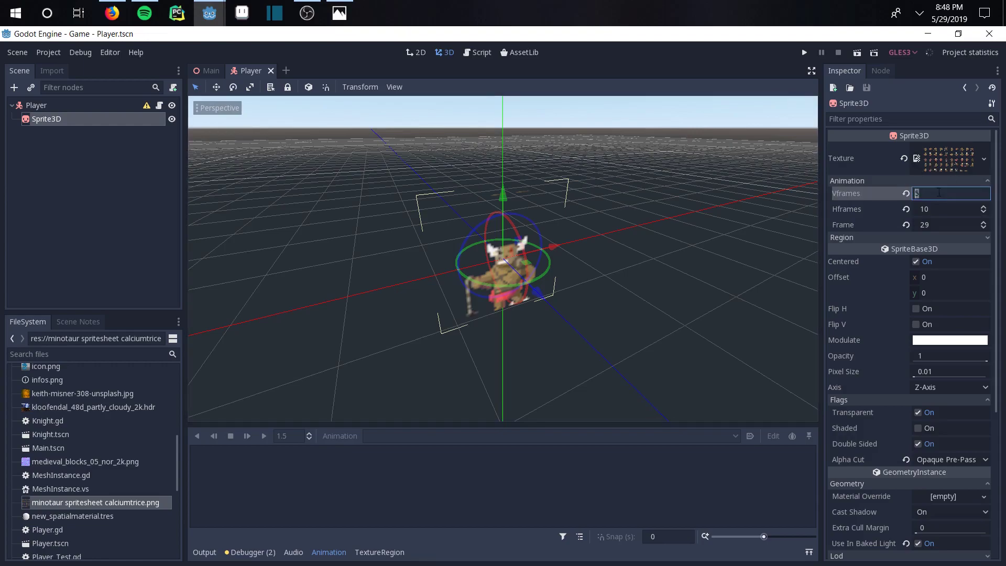
text(1)
click(942, 207)
text(1)
key(Return)
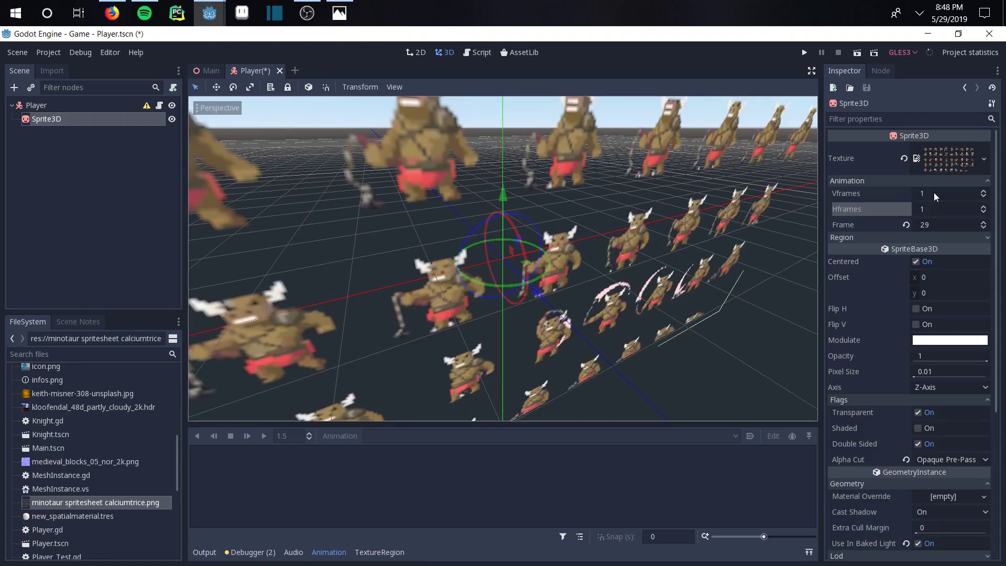
click(339, 13)
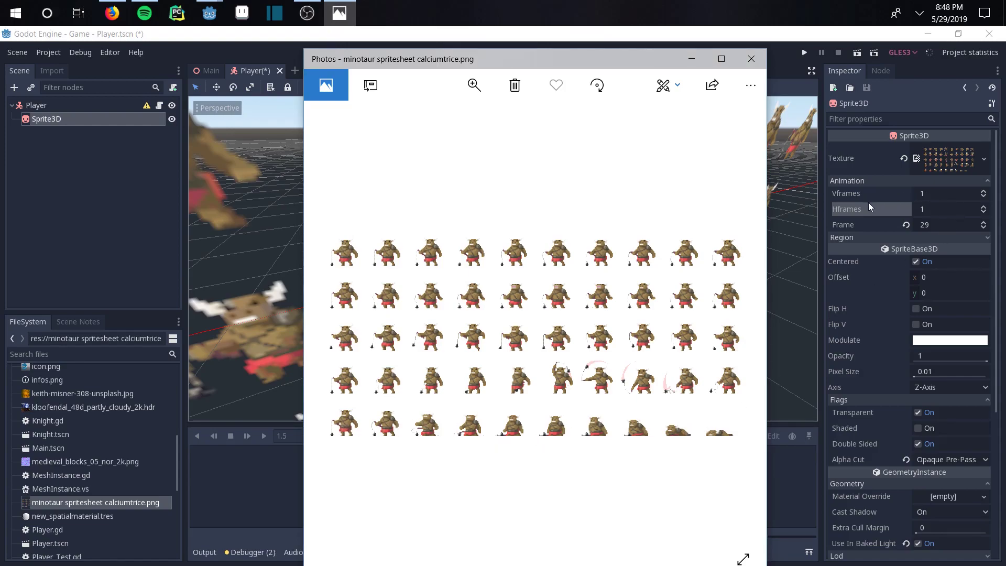
click(933, 194)
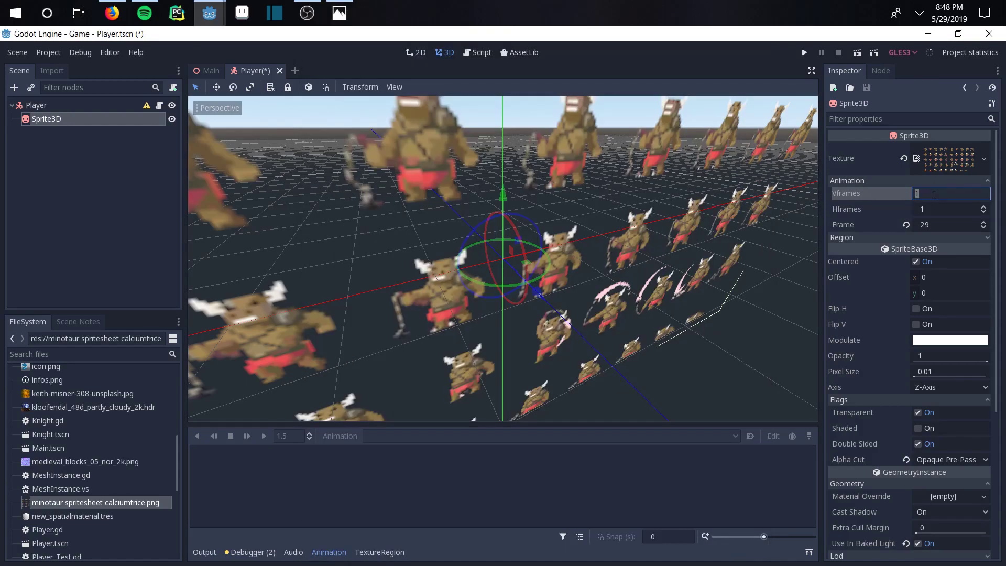
text(5)
key(Tab)
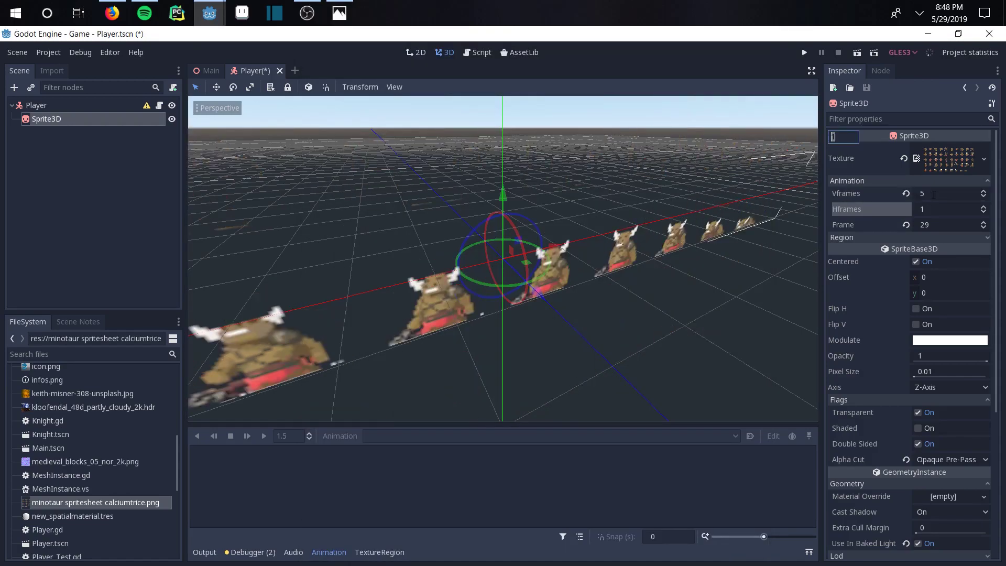
click(936, 203)
text(10)
key(Return)
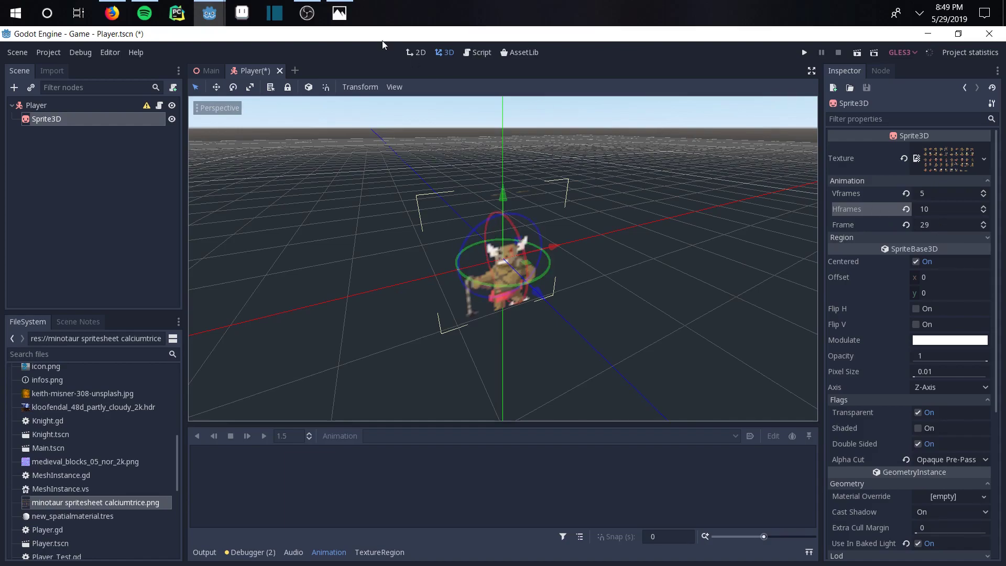
click(340, 11)
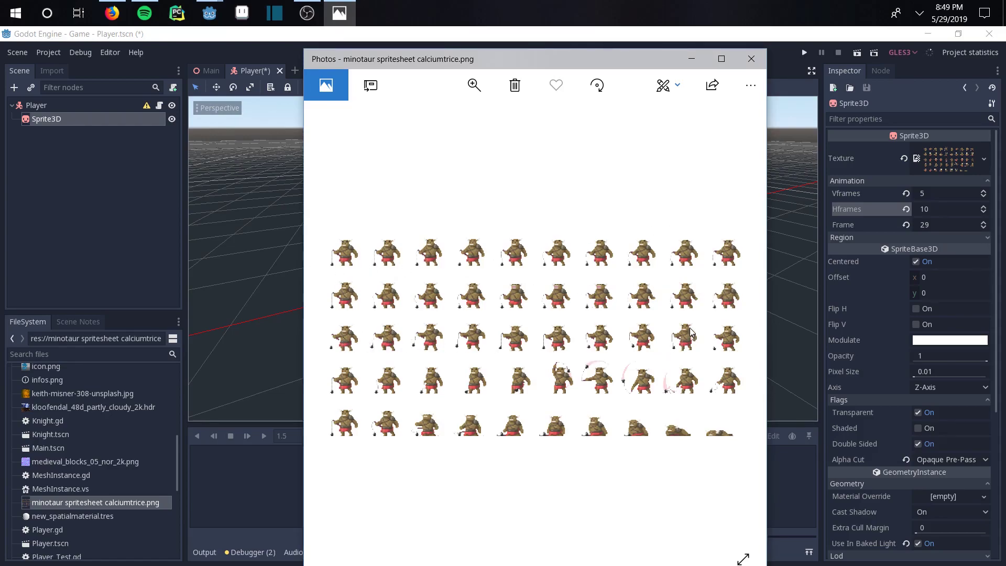
Set the Sprite3D's Frame to 20 and compare it against the spritesheet in Photos
click(953, 222)
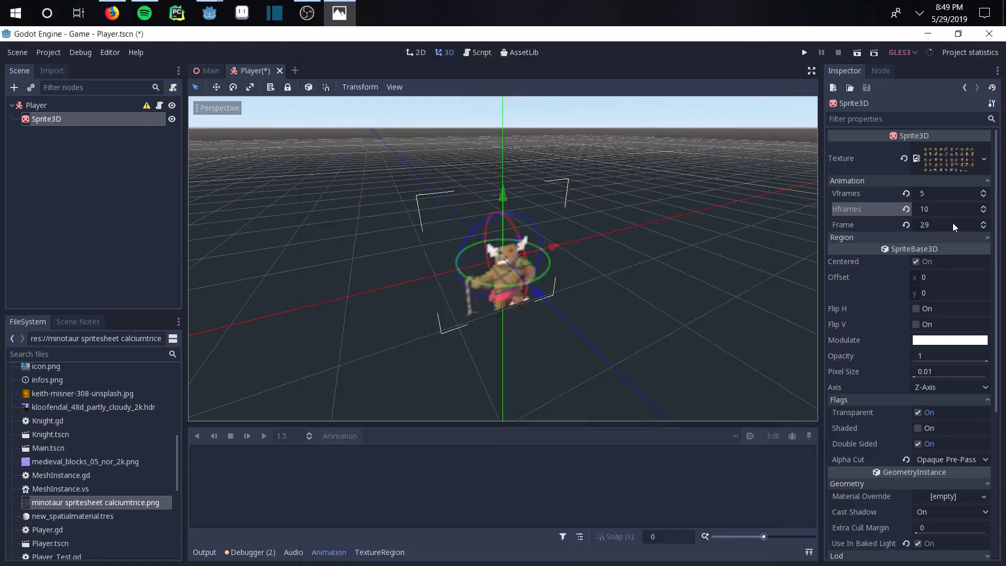
text(20)
key(Return)
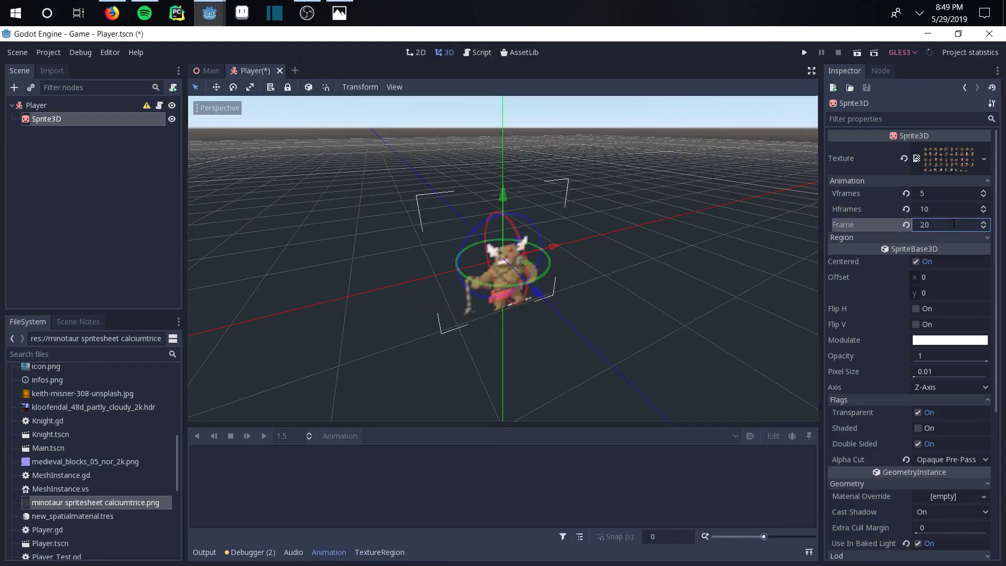
click(351, 15)
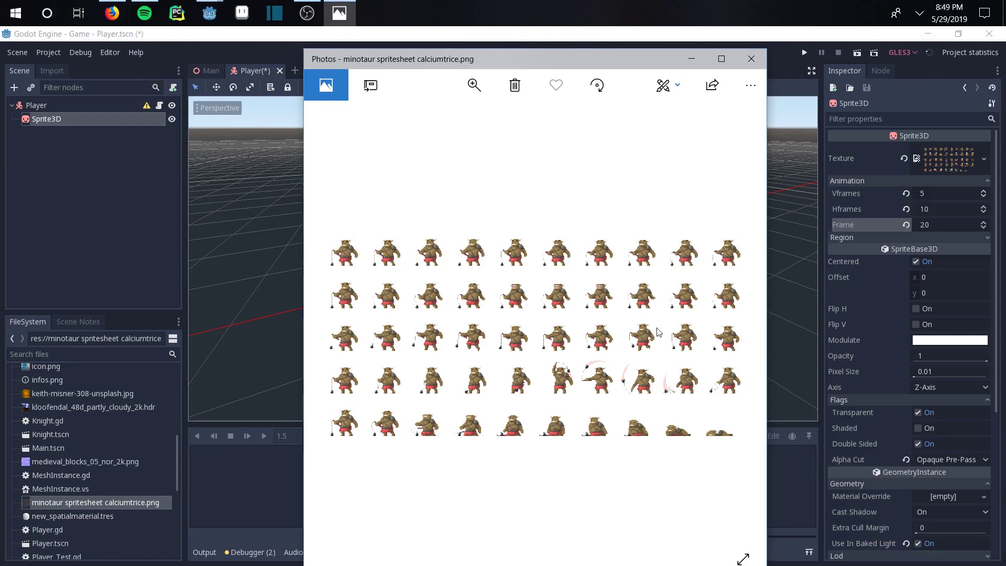
click(262, 449)
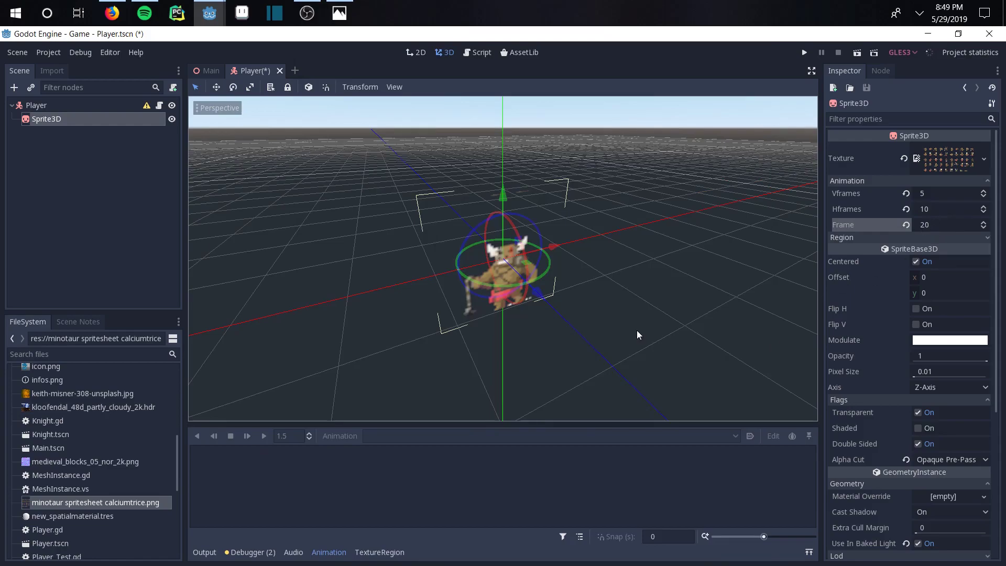
Add an AnimationPlayer node as a child of Player
click(14, 91)
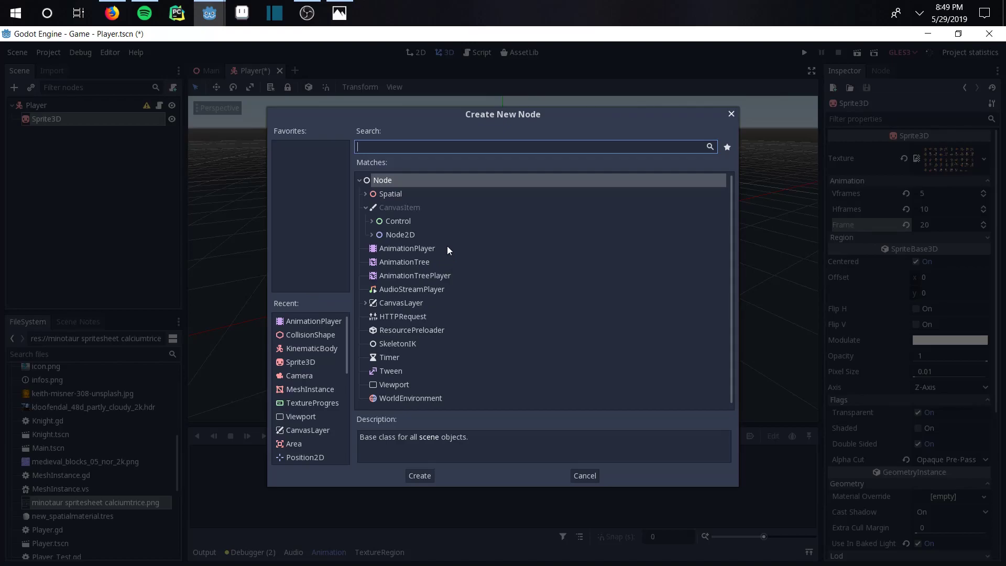
click(585, 475)
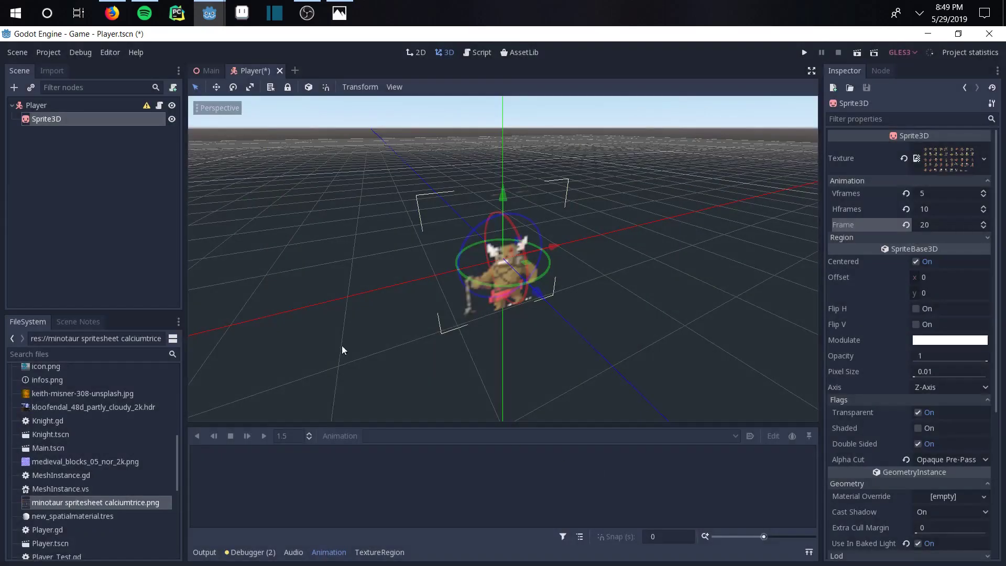
click(68, 103)
click(14, 87)
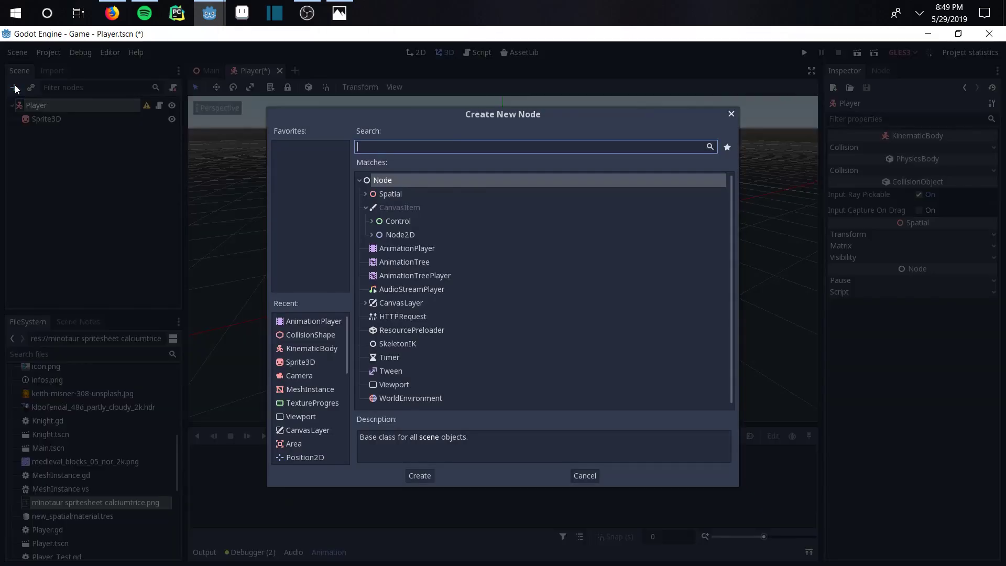
double_click(432, 250)
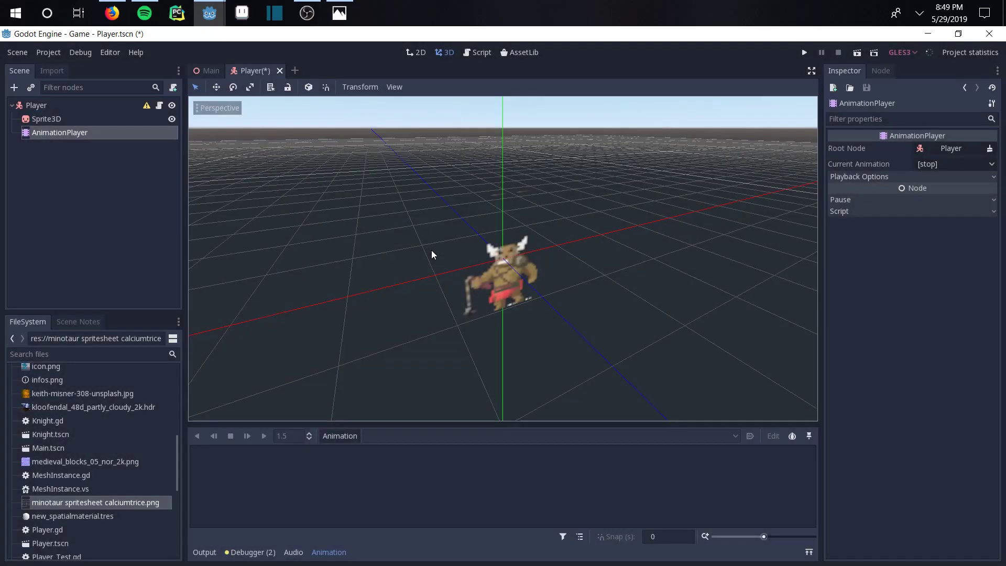
Create a new animation named 'Walk' in the AnimationPlayer
click(348, 435)
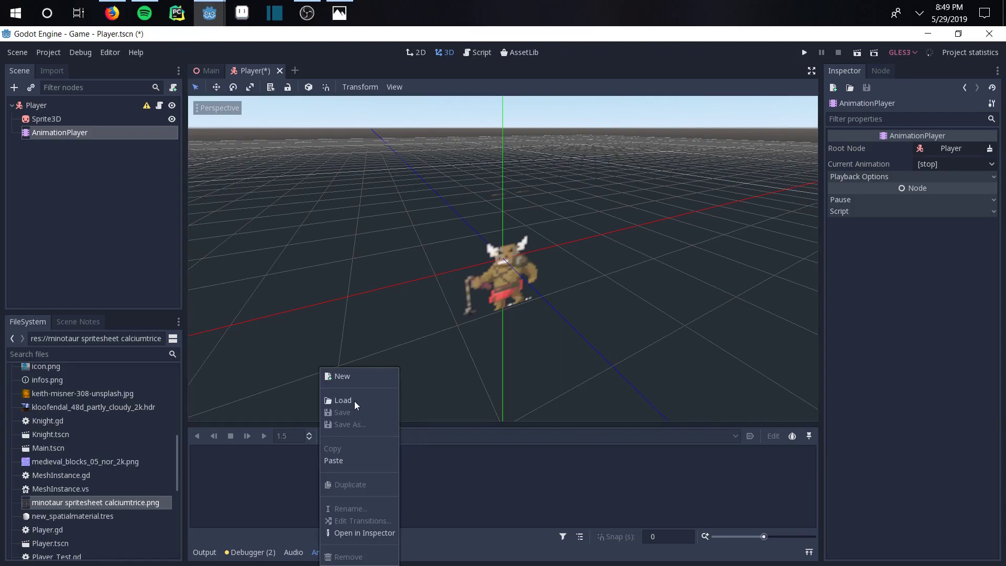
click(354, 380)
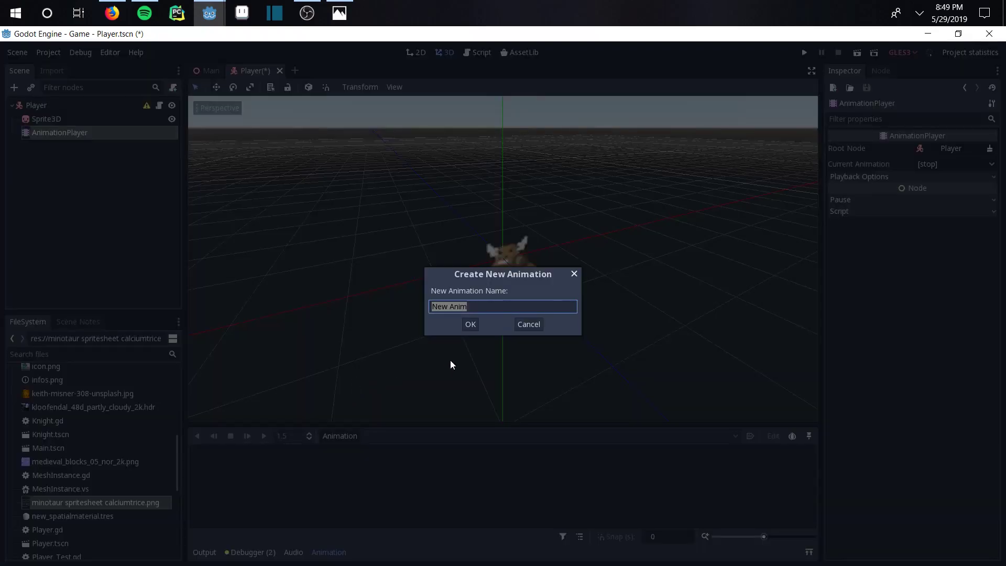
text(Walk)
key(Return)
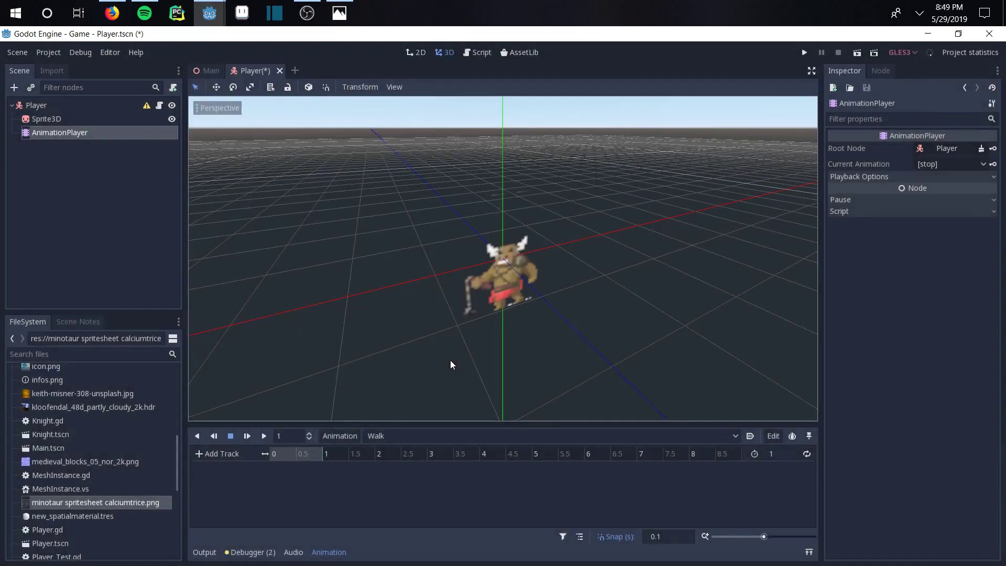
Add a property track for the Sprite3D's frame property to Walk
click(200, 454)
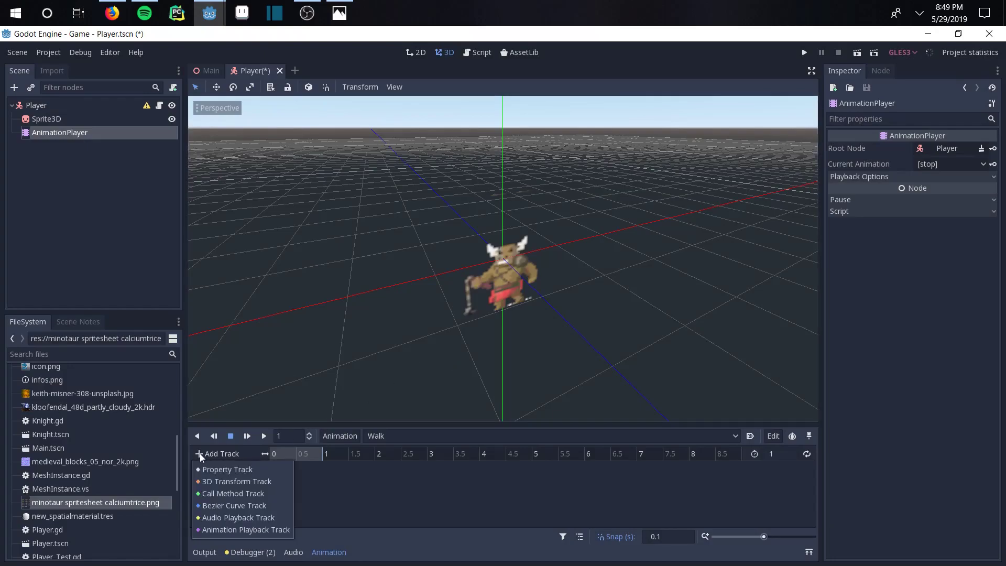
click(210, 467)
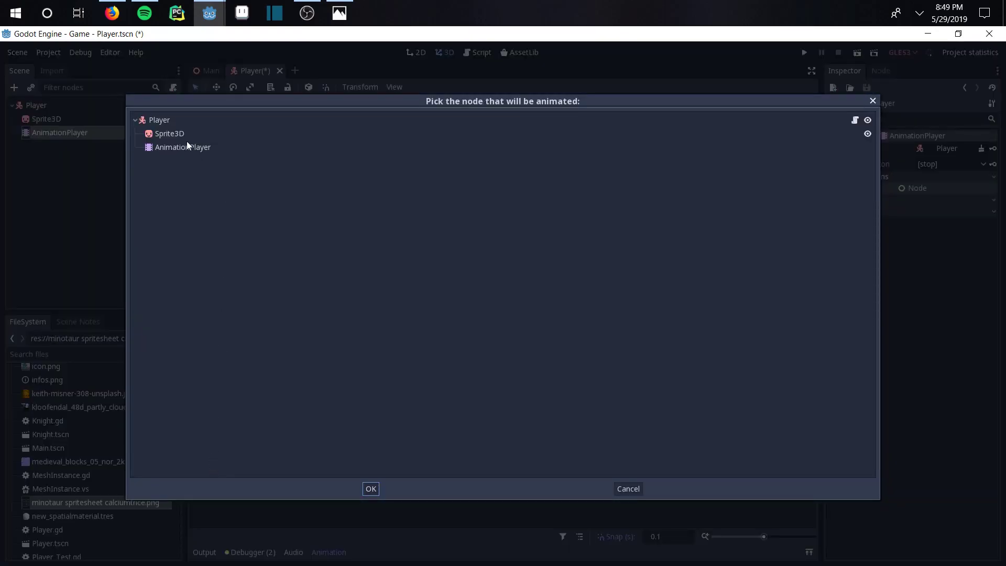
click(176, 133)
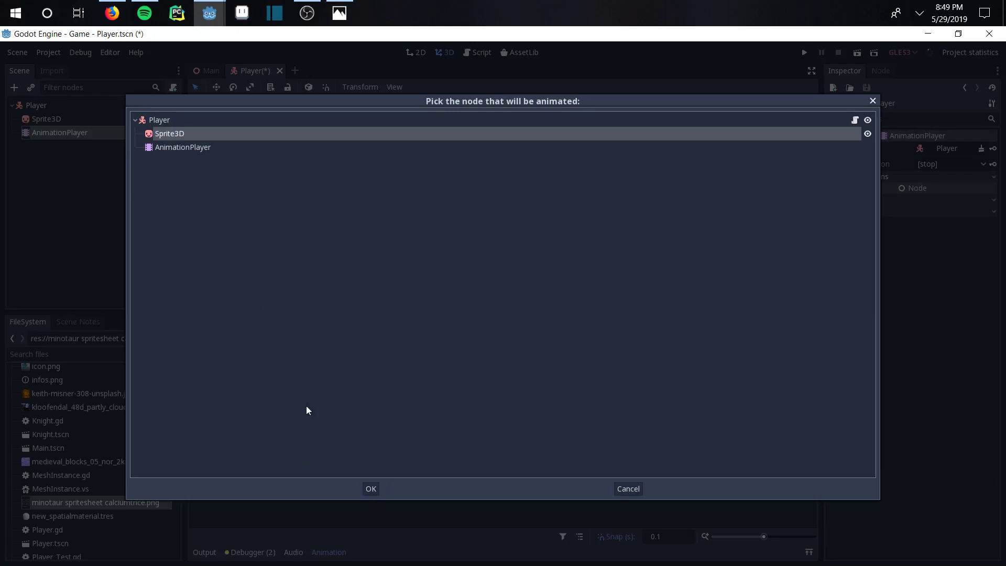
click(371, 488)
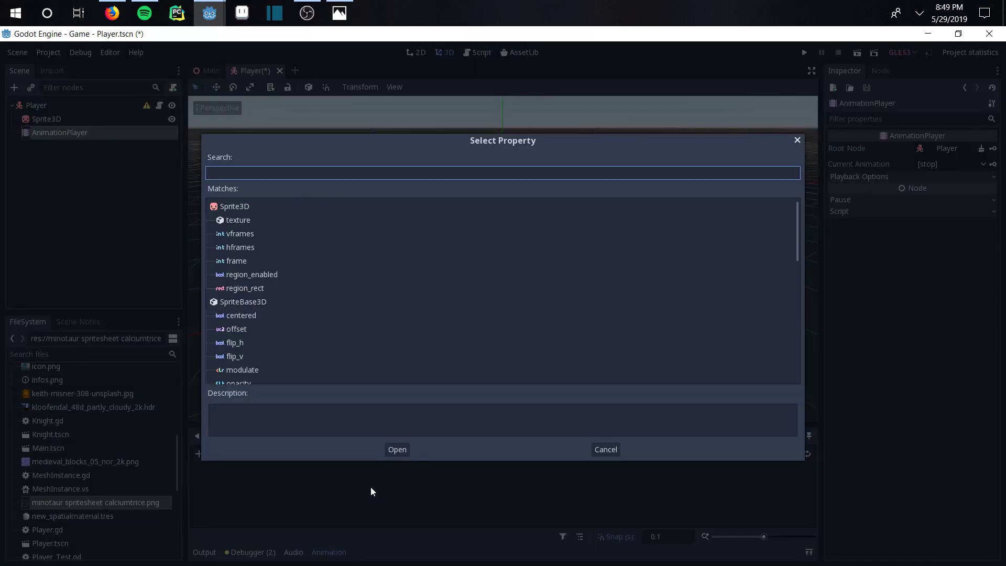
click(237, 260)
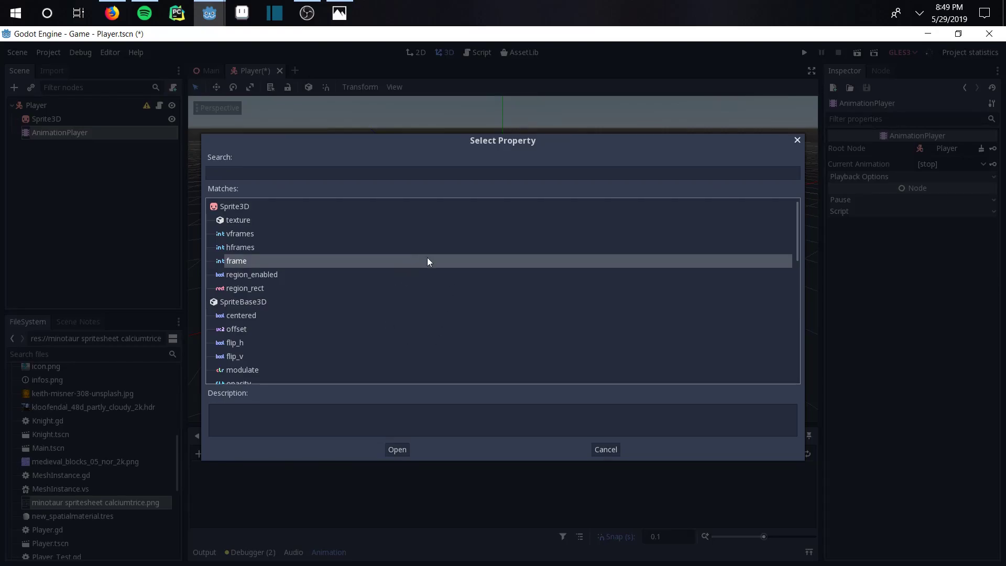
click(403, 451)
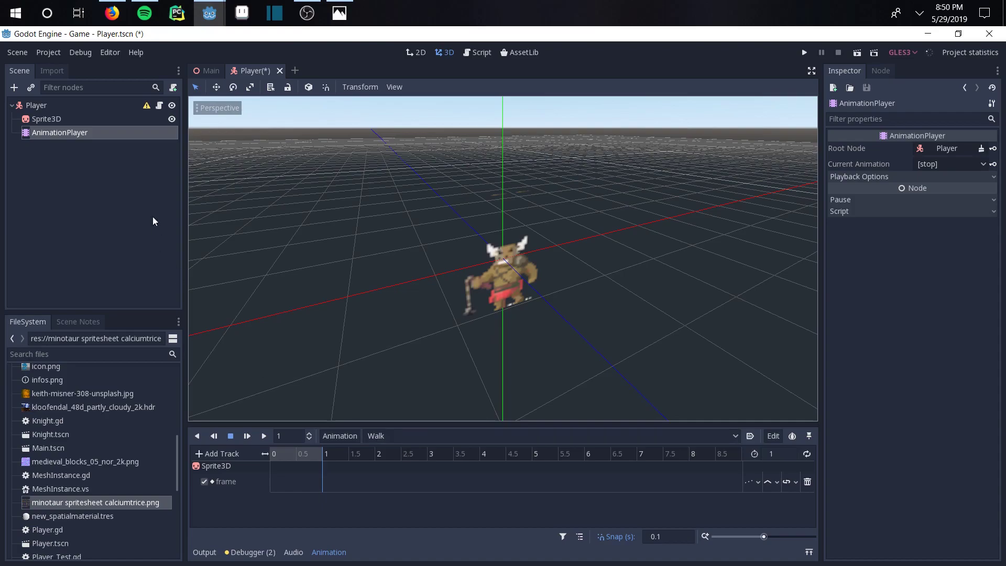
Key the Sprite3D's frame track with frames 20 through 29, every 0.1 seconds from time 0
click(134, 118)
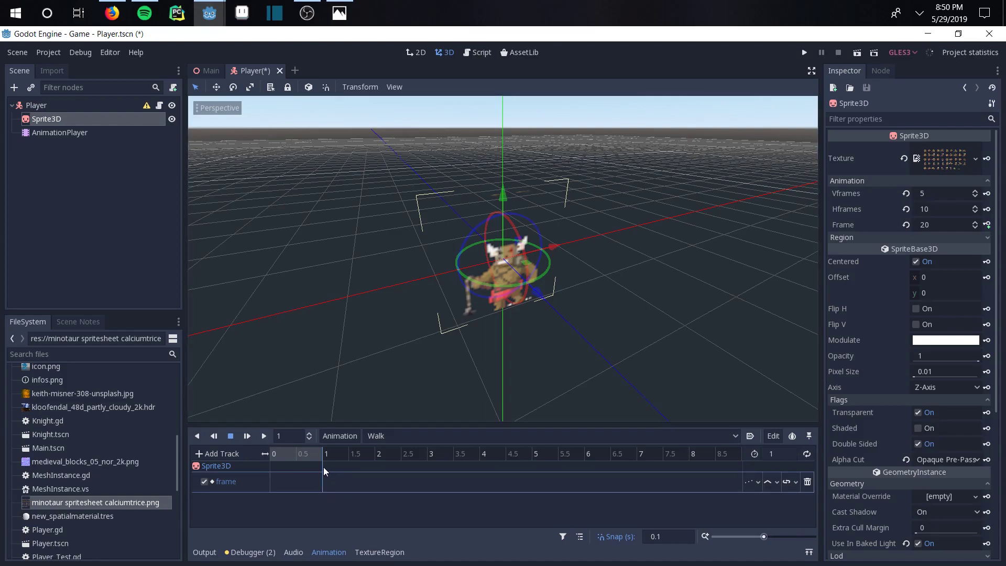
click(282, 455)
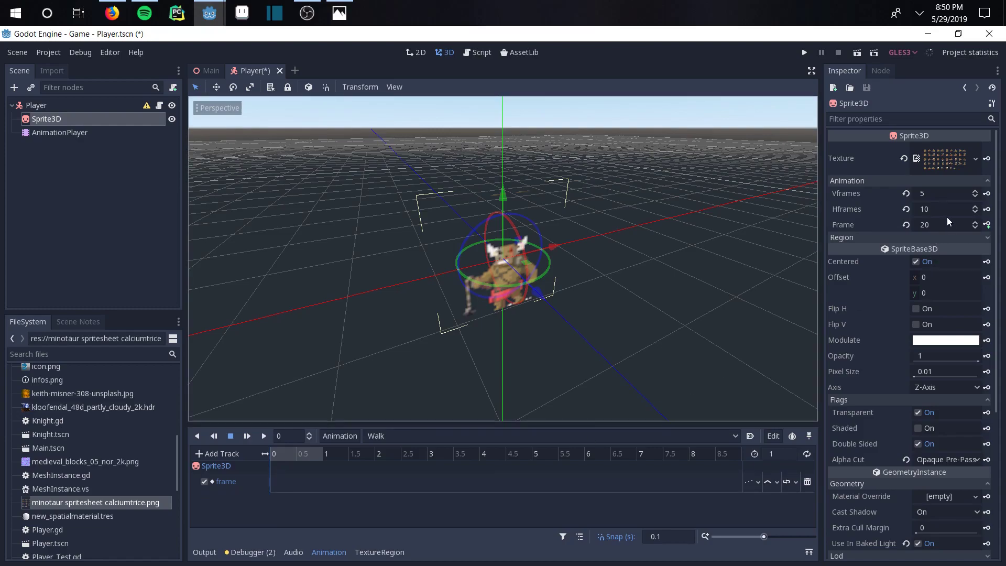
click(988, 225)
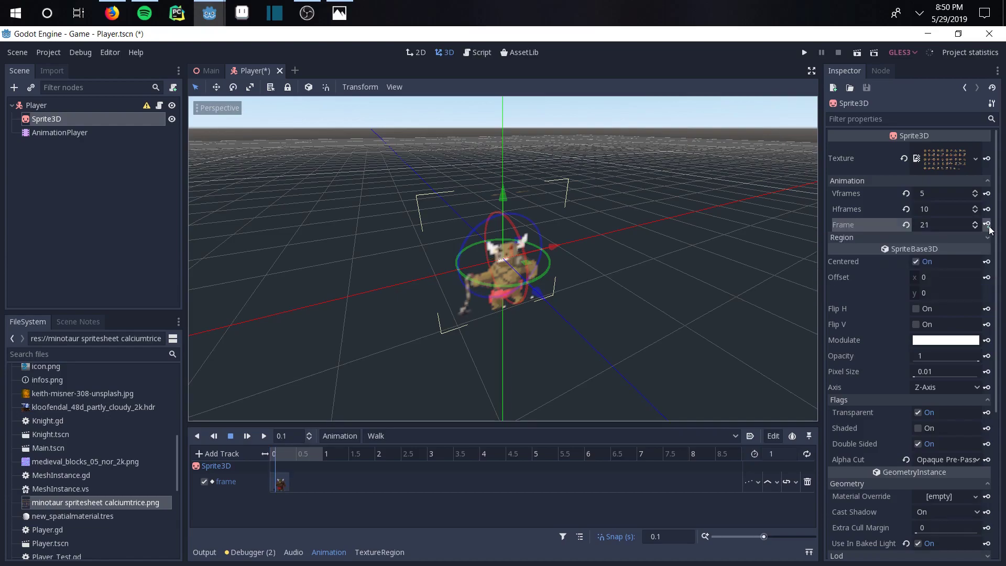
click(989, 226)
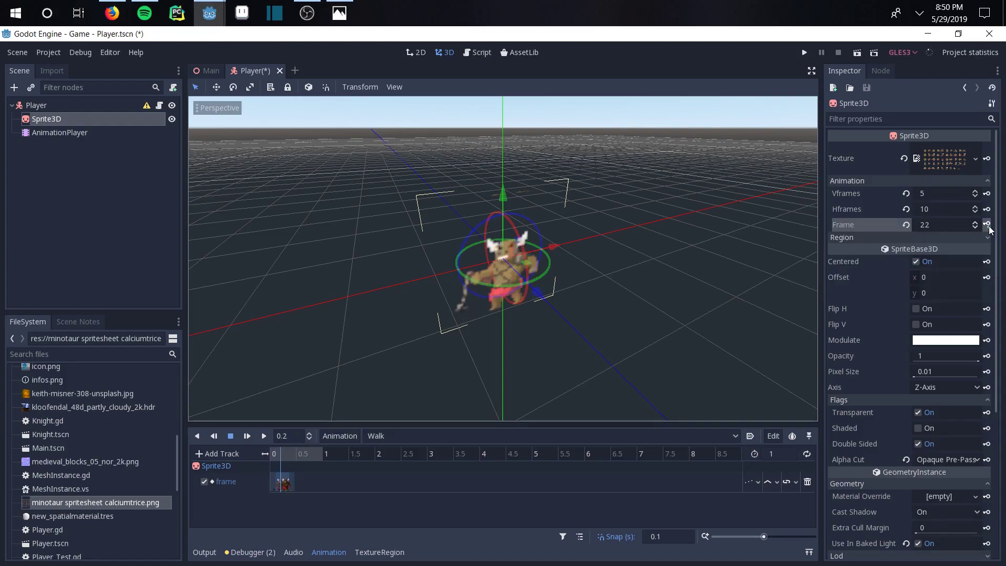
click(989, 227)
click(990, 226)
click(990, 226)
click(989, 226)
click(989, 226)
click(989, 226)
click(990, 226)
click(989, 226)
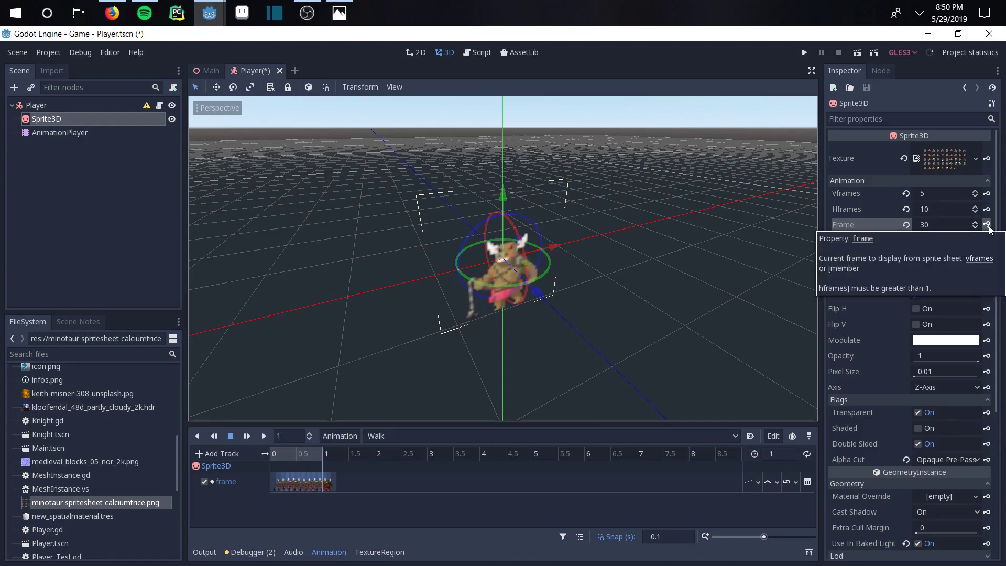
Preview Walk, change its length from 1 to 1.5 seconds, and replay it
click(251, 433)
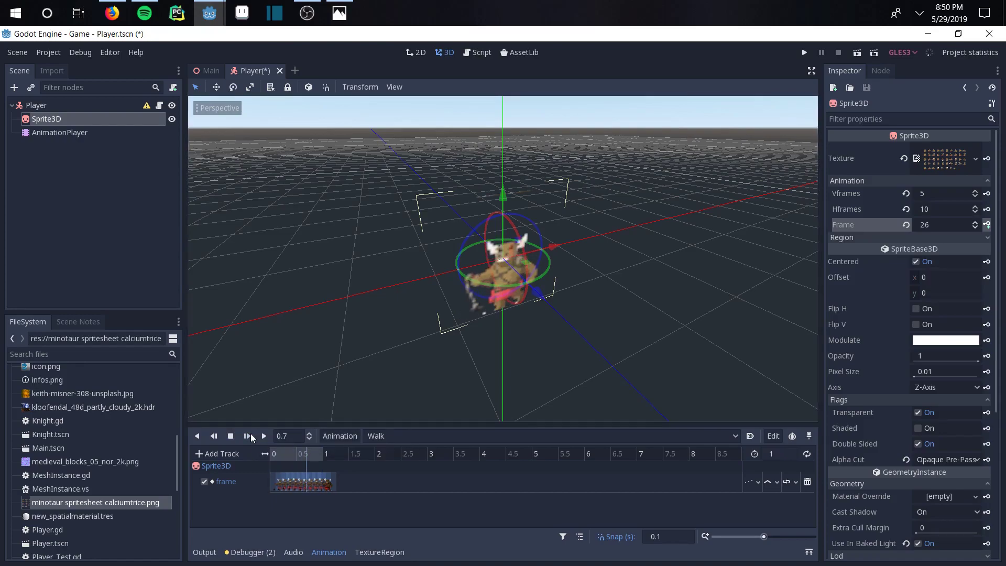
click(250, 433)
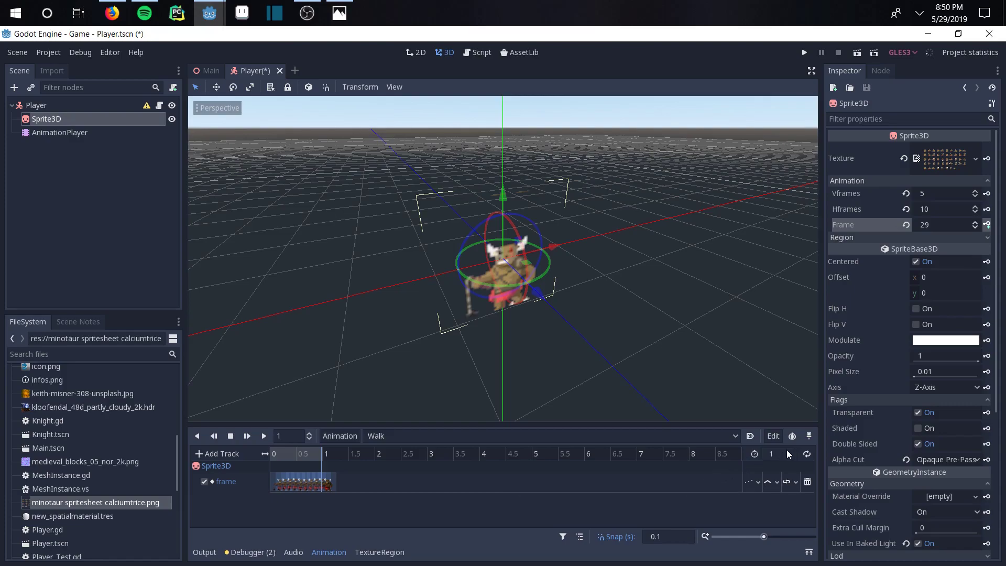
text(1.5)
key(Return)
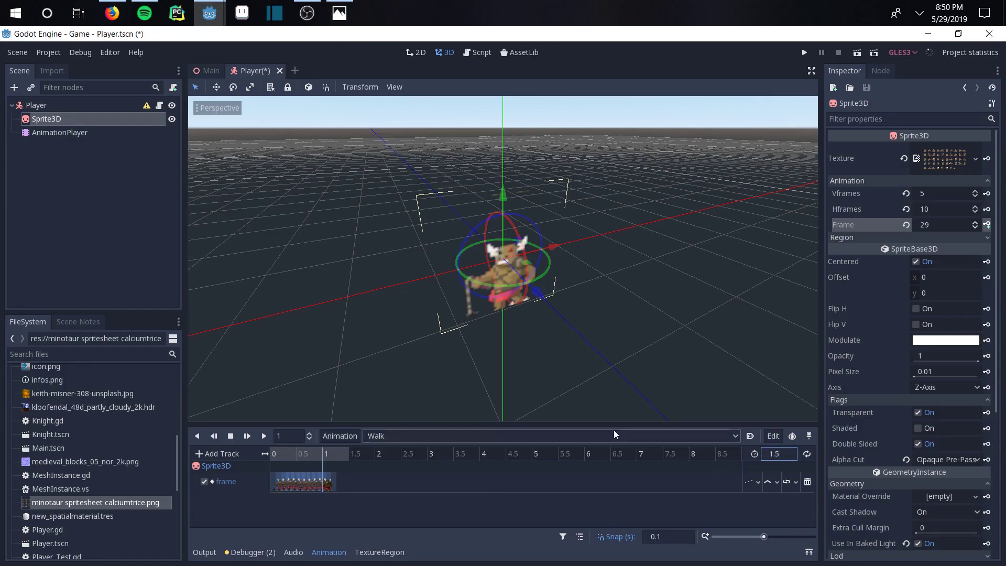
click(243, 436)
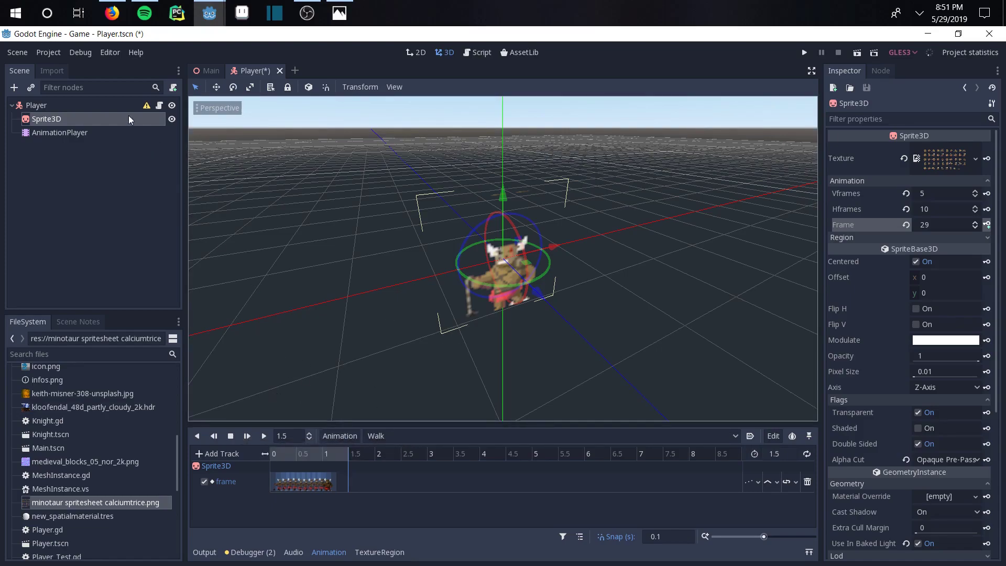
Open Player.gd and scroll through the movement code that calls $AnimationPlayer.play("Walk")
click(160, 104)
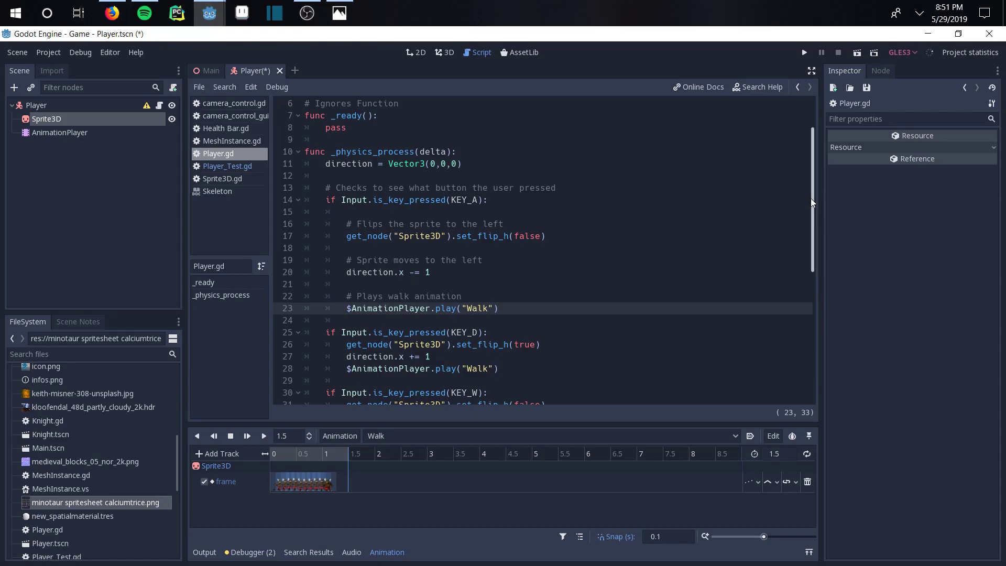
drag(810, 207, 810, 263)
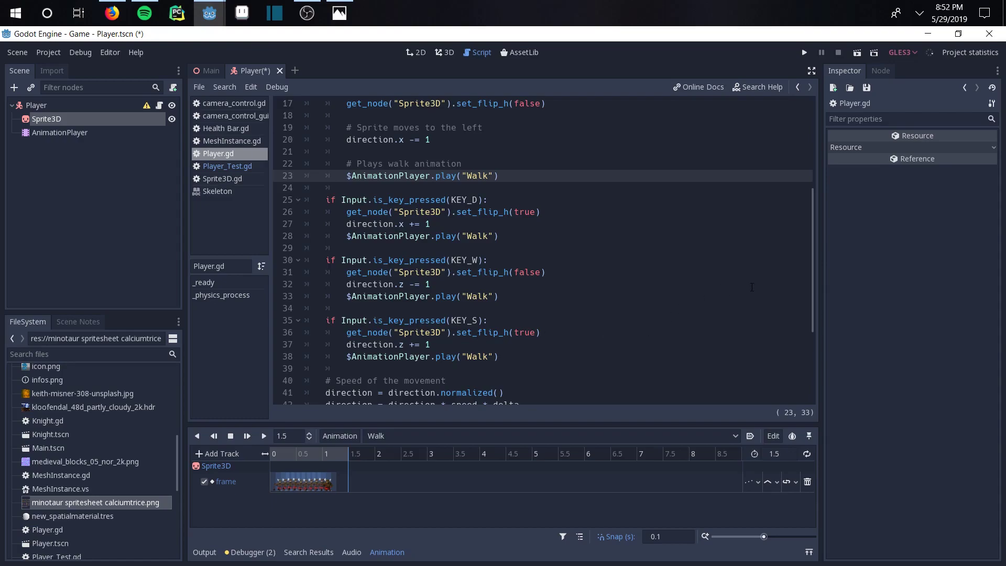
drag(812, 284, 802, 351)
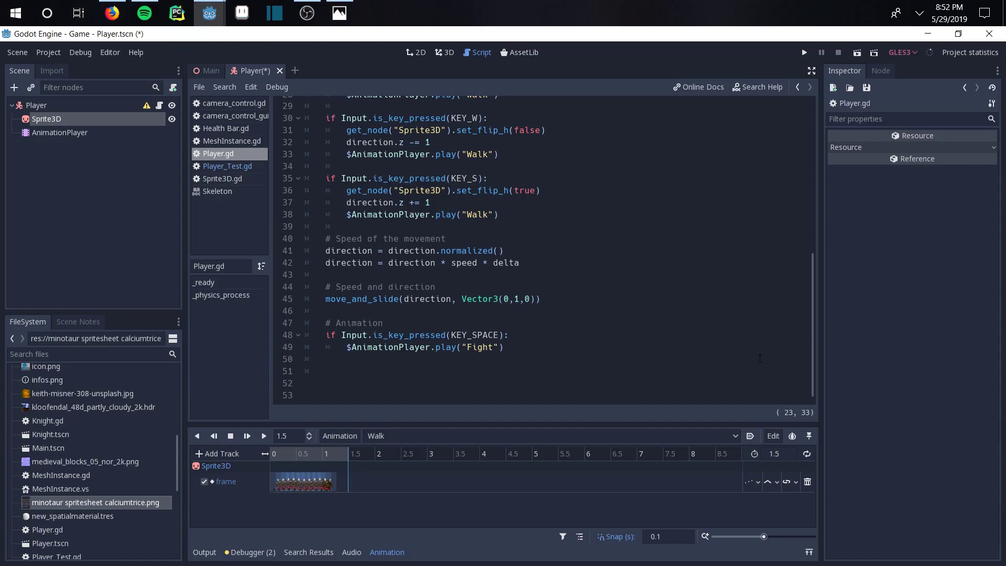
drag(813, 353, 806, 196)
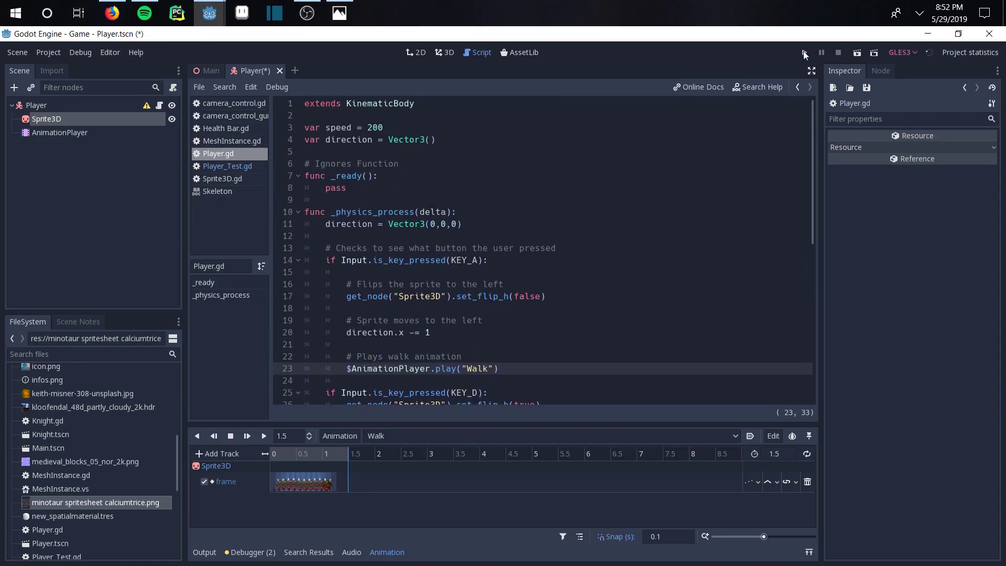
Test-run the game to check the Walk animation, then close the game window
click(804, 53)
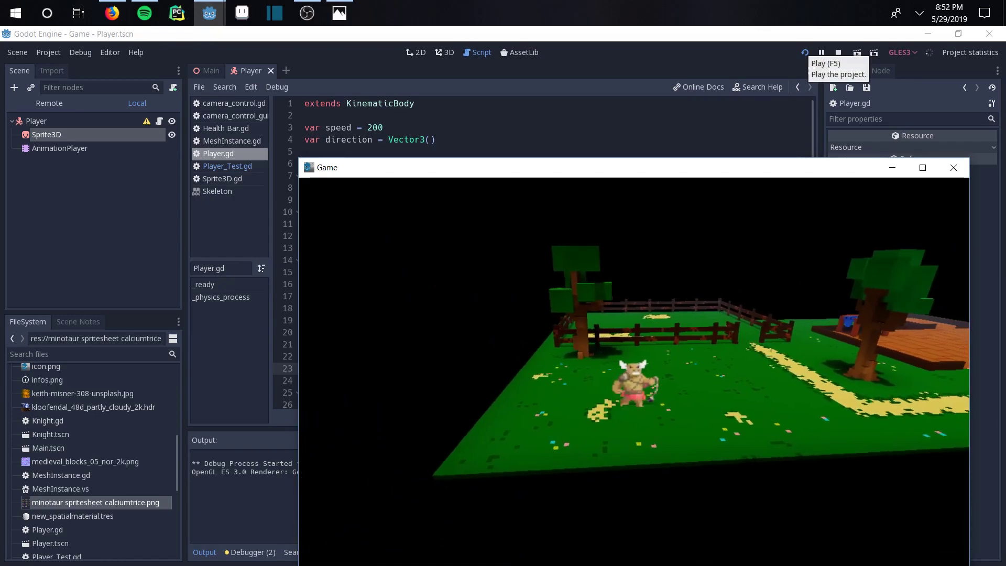
key(Escape)
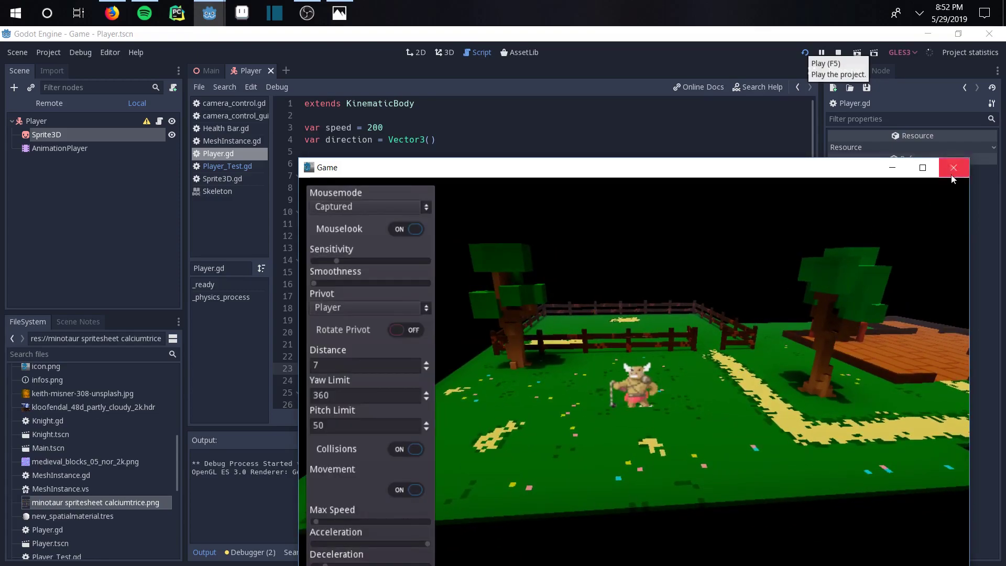
click(954, 167)
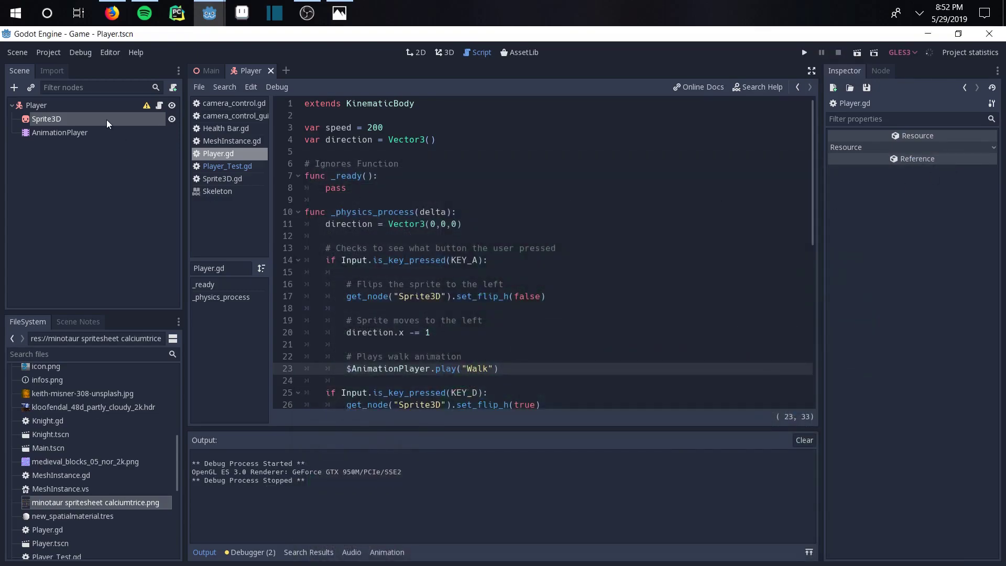
Set the Walk animation length to 1.2 seconds and preview it in the 3D view
click(106, 133)
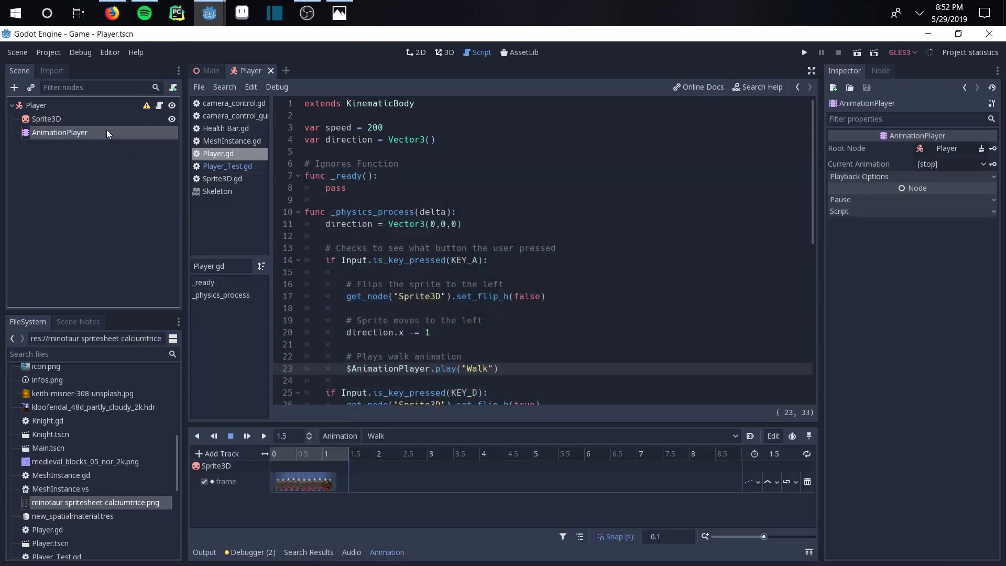
click(781, 454)
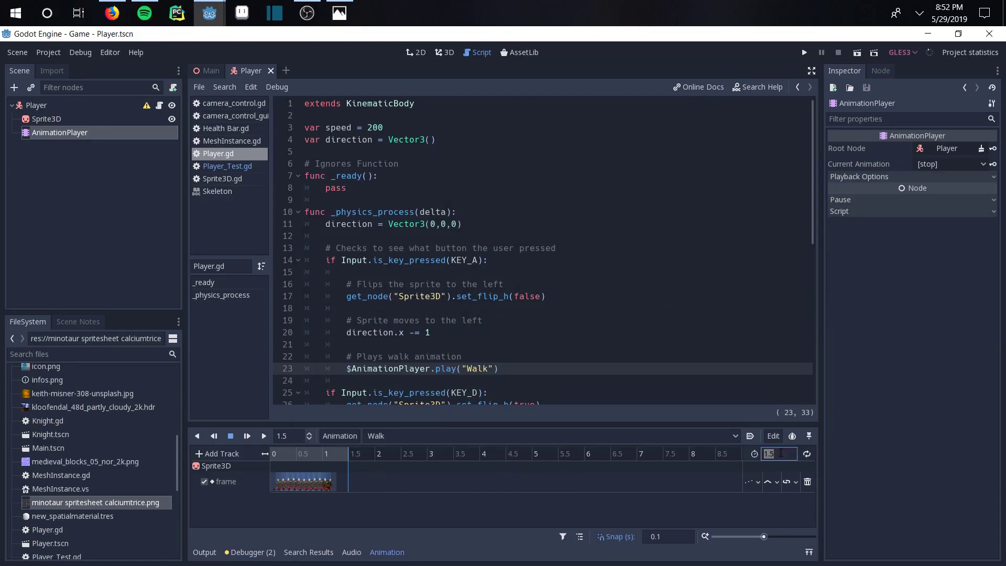
text(1.2)
key(Return)
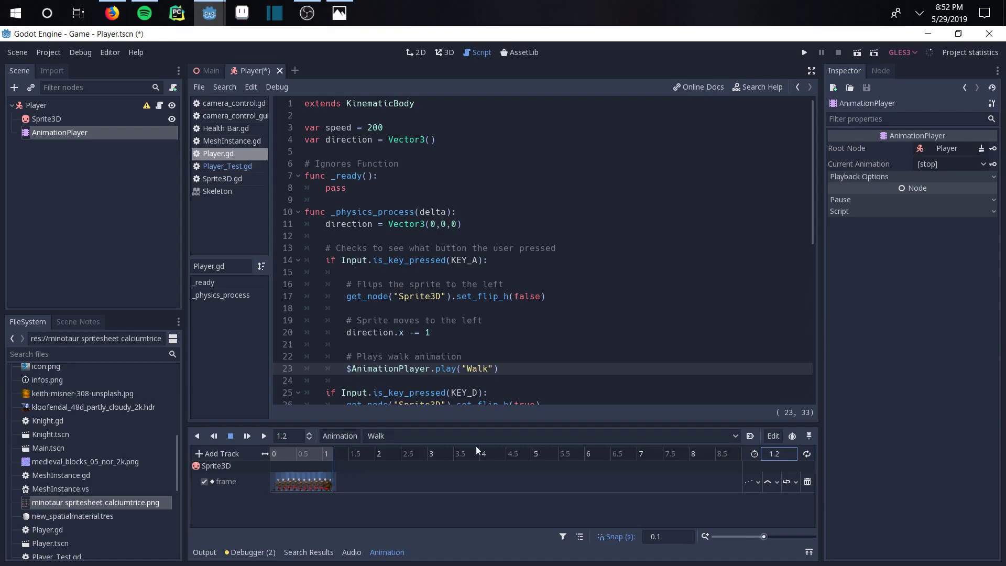
click(448, 52)
click(245, 435)
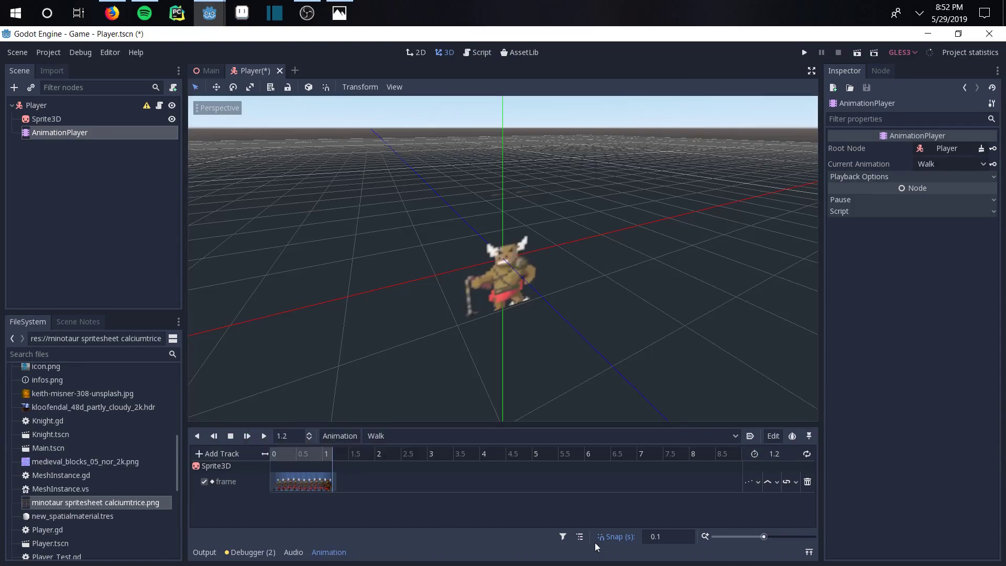
Shorten the Walk animation to 1.1 seconds and preview it again
click(774, 454)
text(1.1)
key(Return)
click(252, 436)
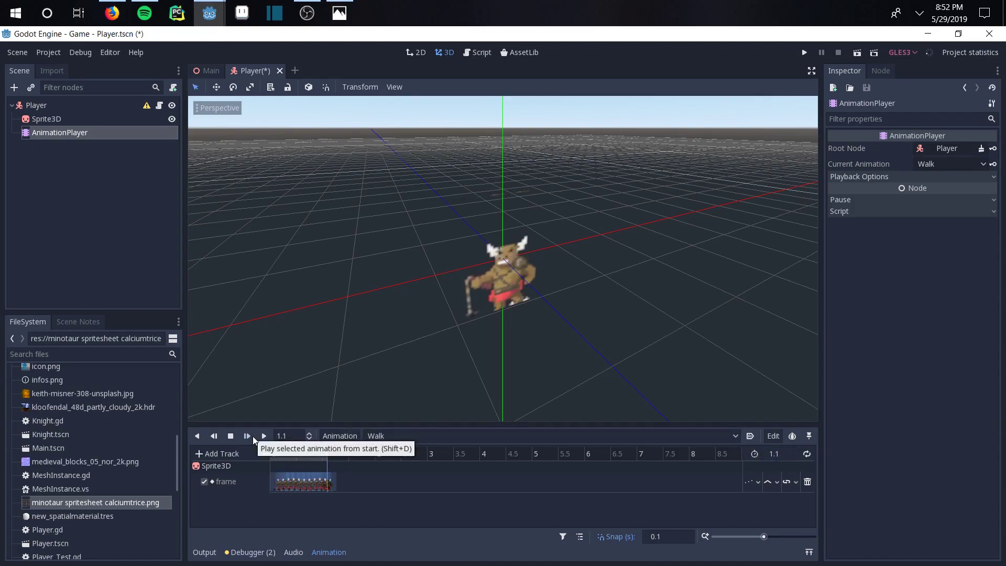
Expand Playback Options and preview Walk at Speed 2.02, then at 0.5
click(898, 178)
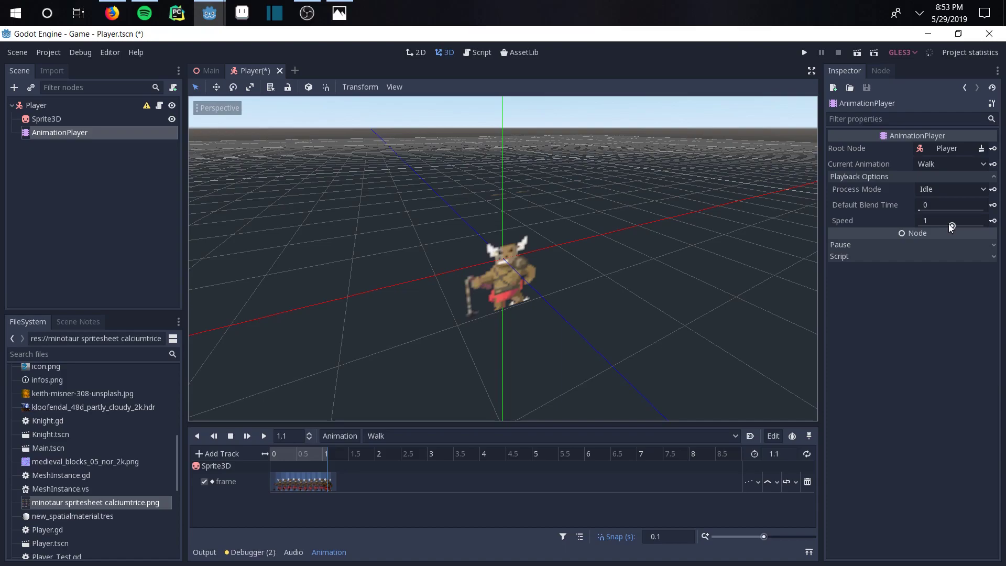
drag(953, 226, 957, 225)
click(247, 436)
click(941, 220)
text(0.5)
key(Return)
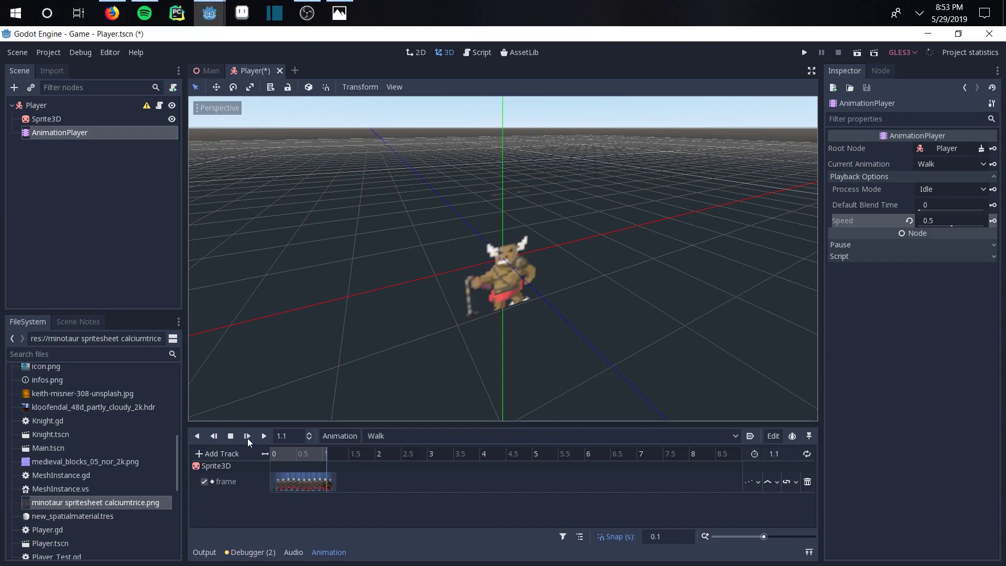
click(247, 438)
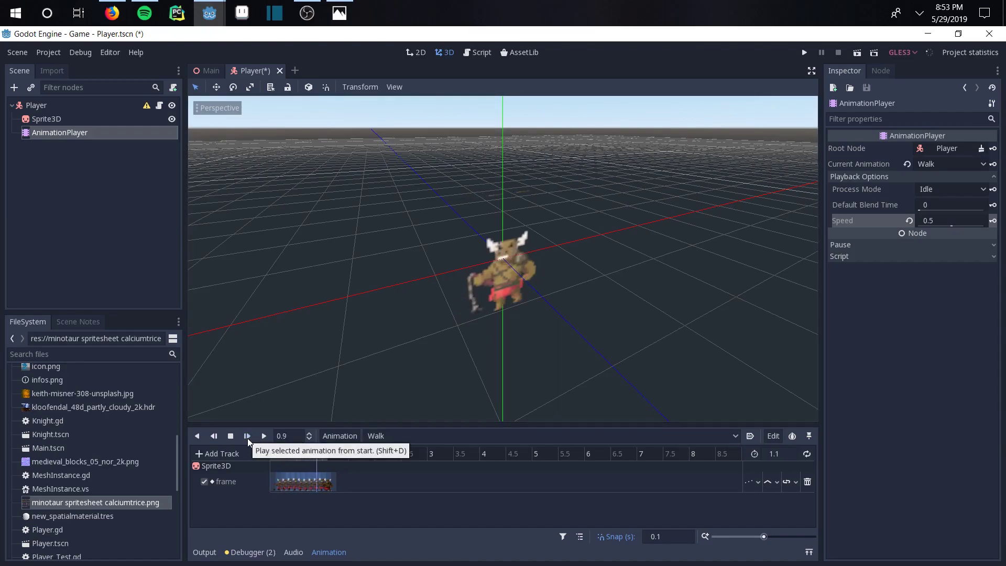
Restore playback Speed to 1 and preview Walk at normal speed
click(928, 219)
text(1)
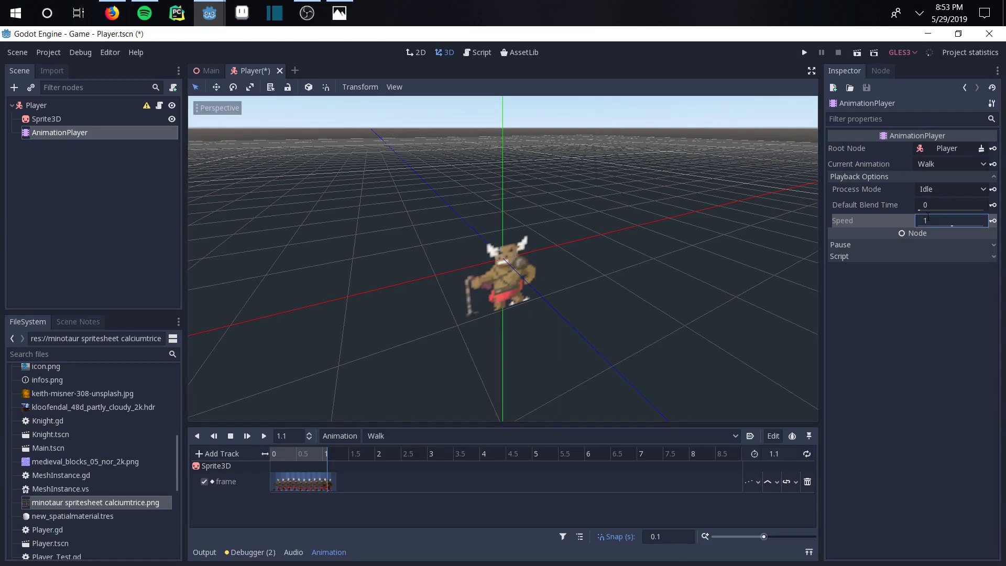
key(Return)
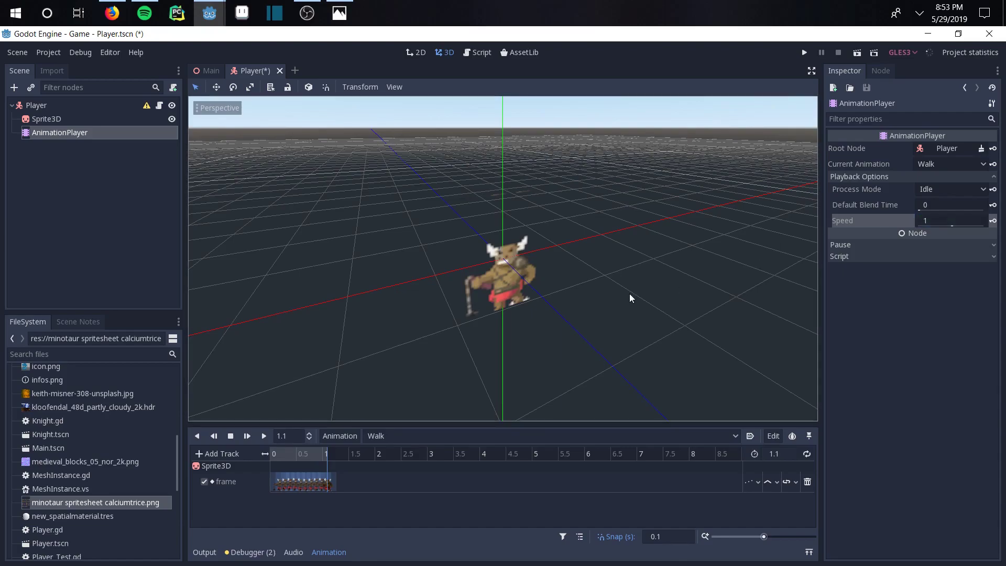
click(251, 436)
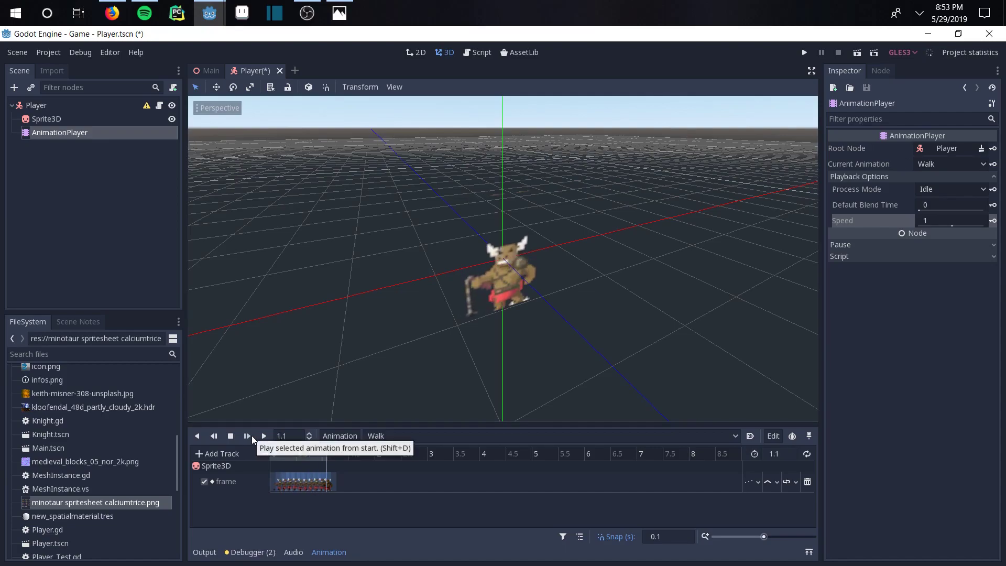
Save and run the game, move its window up-left, and dismiss the in-game settings with Escape
click(805, 52)
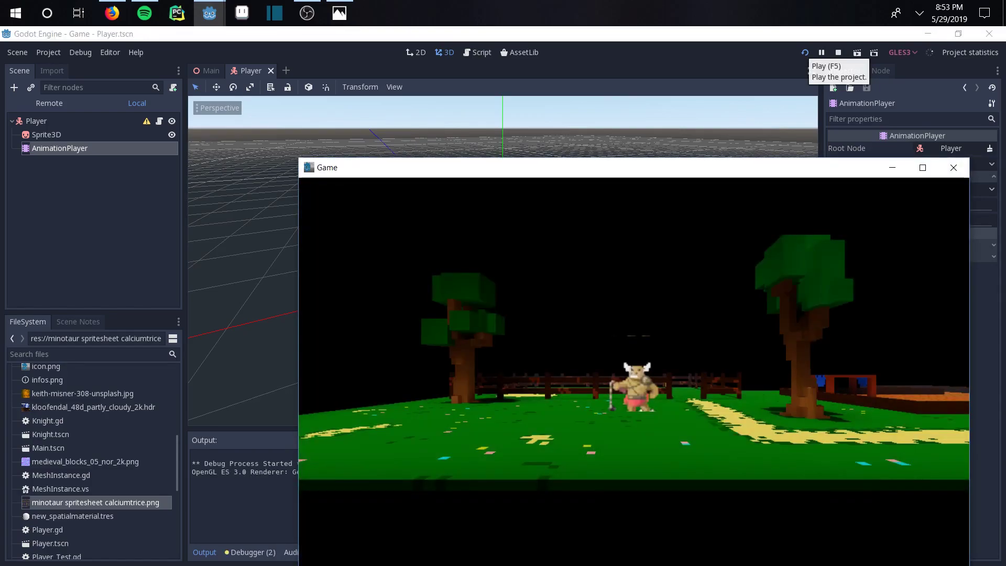
drag(687, 168, 571, 98)
key(Escape)
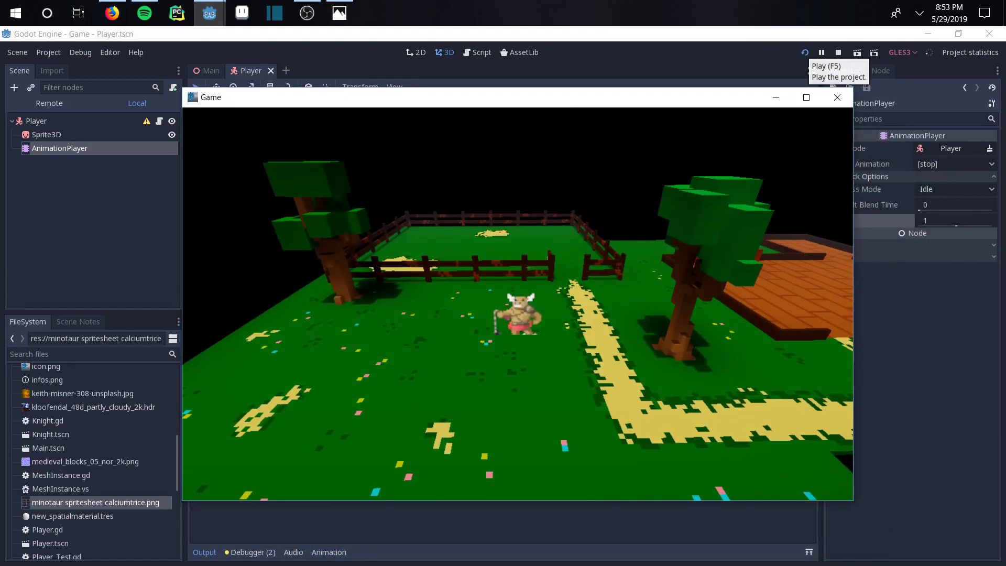